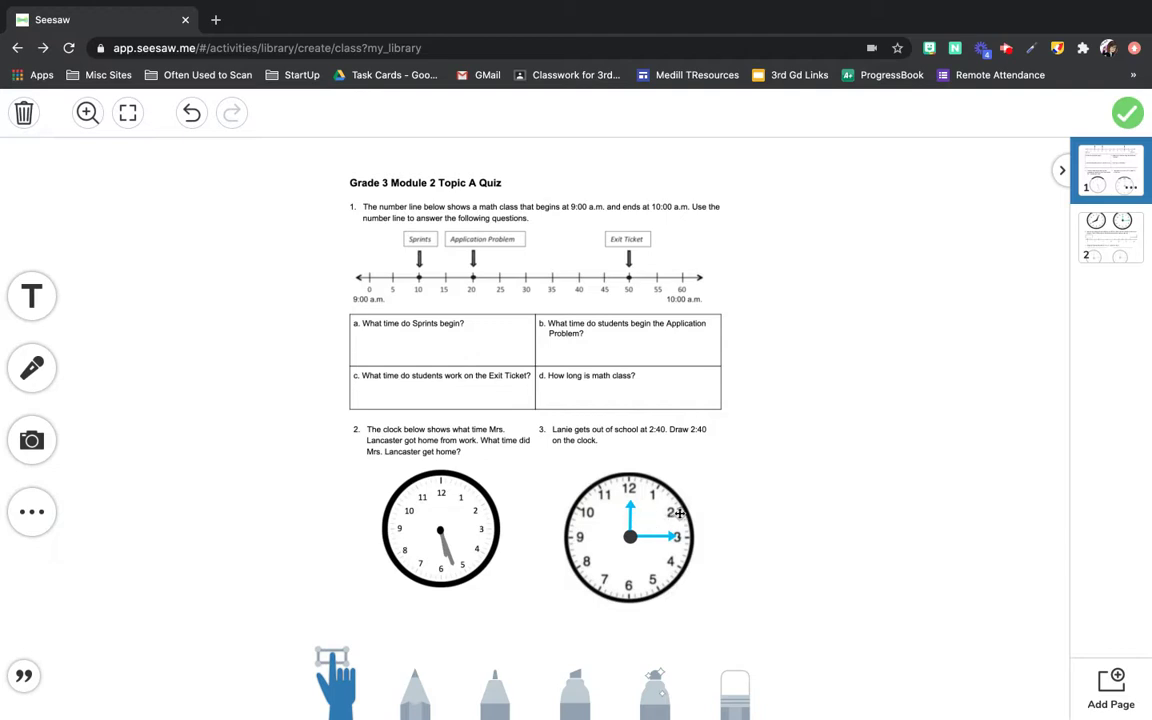
# Step: Move the short and long blue arrow hands off the question 3 clock into the blank space beside it
pyautogui.moveTo(624, 510); pyautogui.dragTo(630, 516)
pyautogui.click(338, 684)
pyautogui.click(338, 684)
pyautogui.click(334, 662)
pyautogui.moveTo(632, 515); pyautogui.dragTo(739, 488)
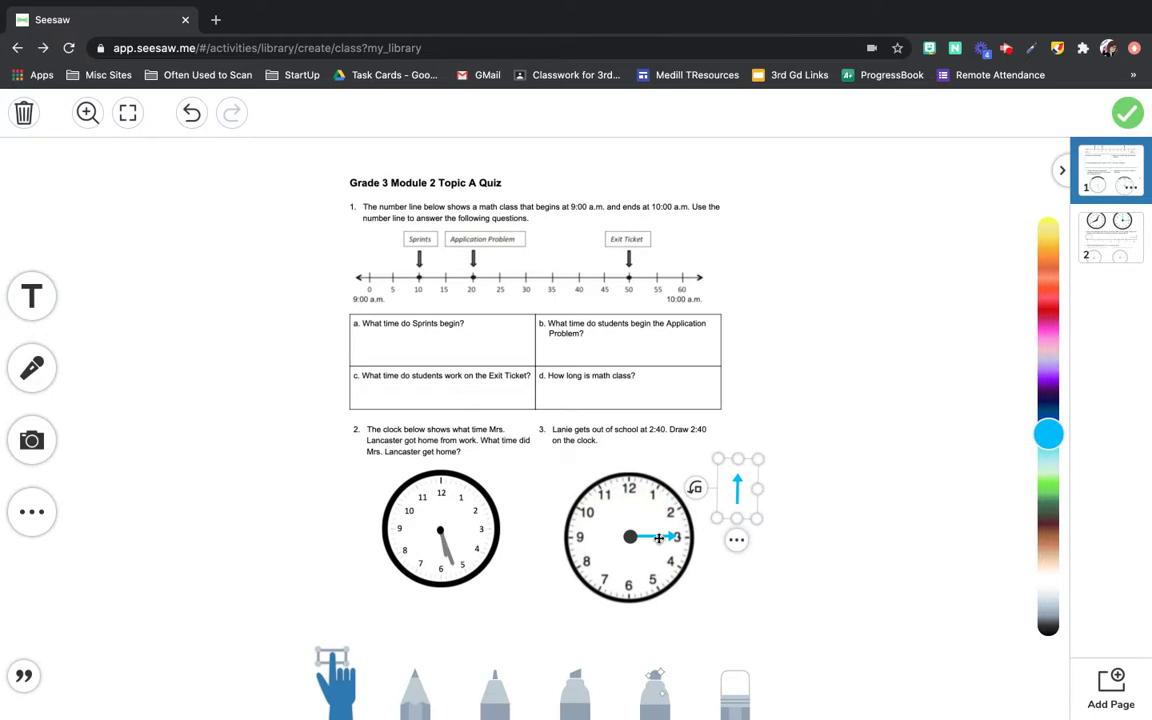
pyautogui.moveTo(659, 537); pyautogui.dragTo(769, 506)
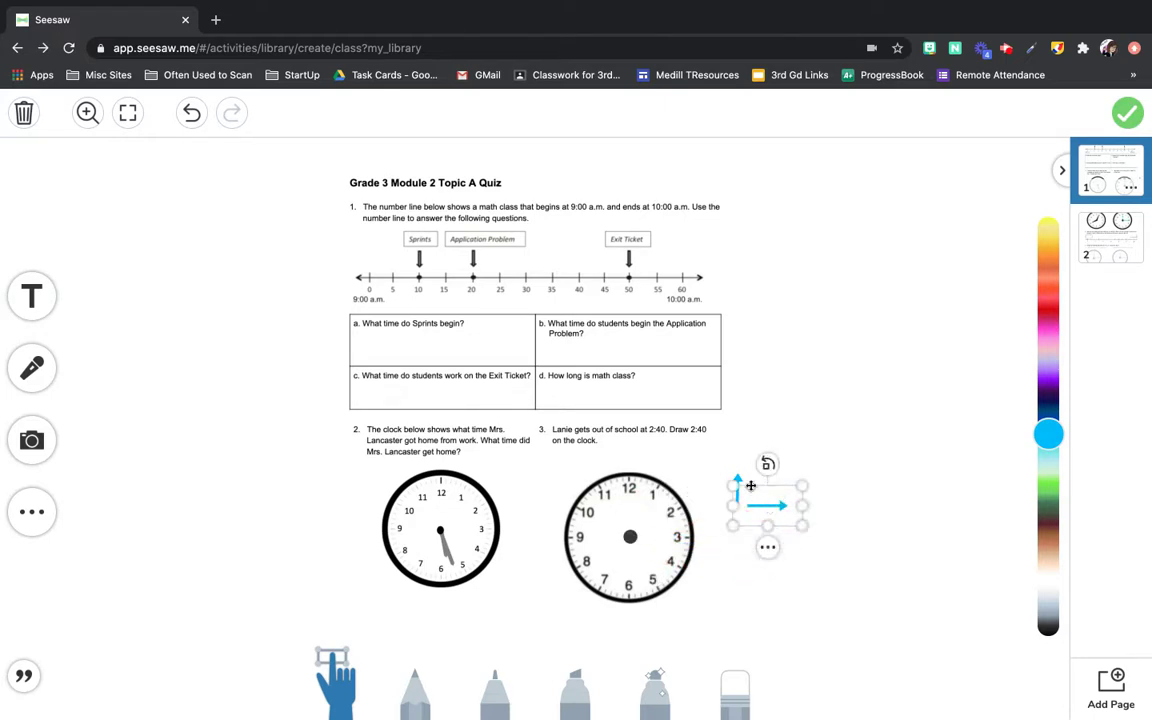
pyautogui.click(806, 462)
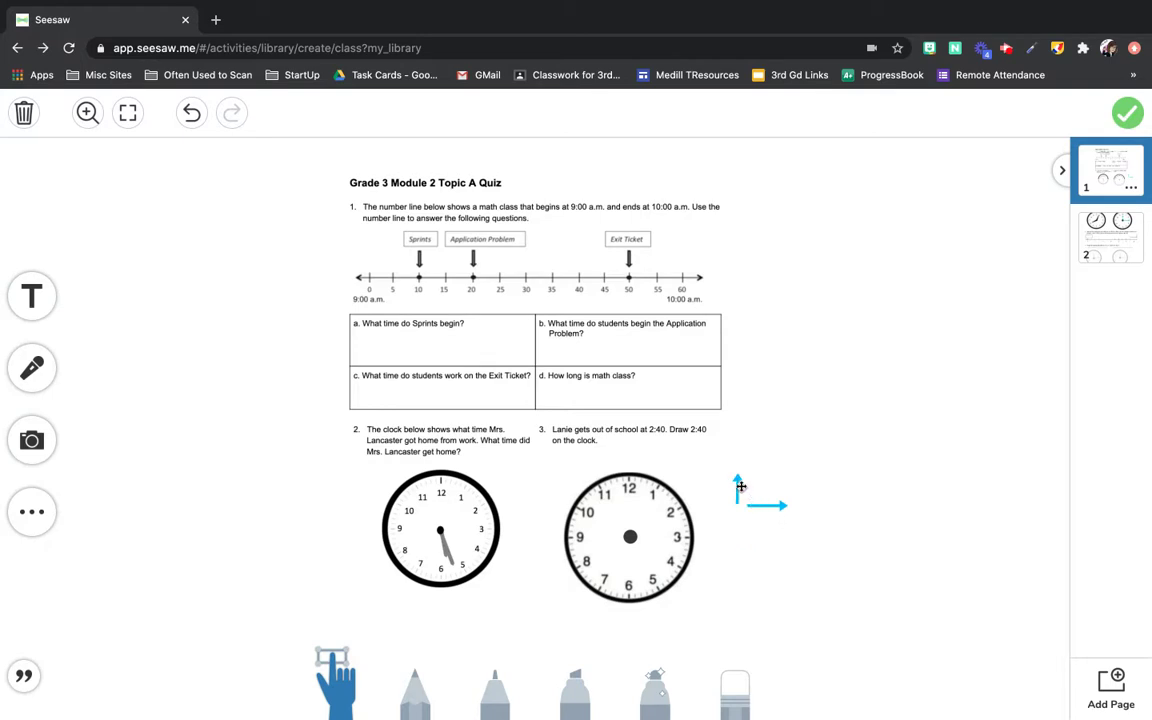
# Step: Rotate the long blue arrow to point straight down and place it on the question 3 clock, from the center toward 6
pyautogui.moveTo(781, 510); pyautogui.dragTo(813, 528)
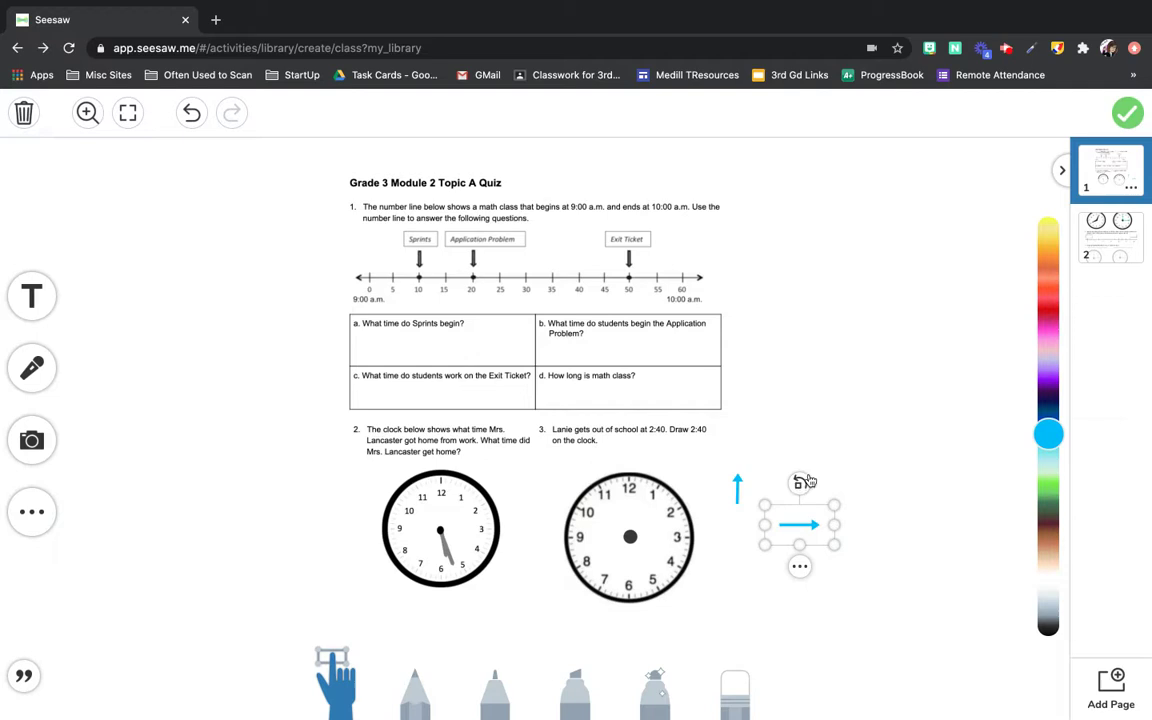
pyautogui.moveTo(800, 482)
pyautogui.mouseDown()
pyautogui.moveTo(771, 501)
pyautogui.moveTo(785, 541)
pyautogui.moveTo(807, 555)
pyautogui.moveTo(828, 540)
pyautogui.moveTo(830, 506)
pyautogui.moveTo(802, 483)
pyautogui.moveTo(766, 486)
pyautogui.moveTo(758, 539)
pyautogui.moveTo(751, 527)
pyautogui.moveTo(756, 503)
pyautogui.moveTo(797, 484)
pyautogui.mouseUp()
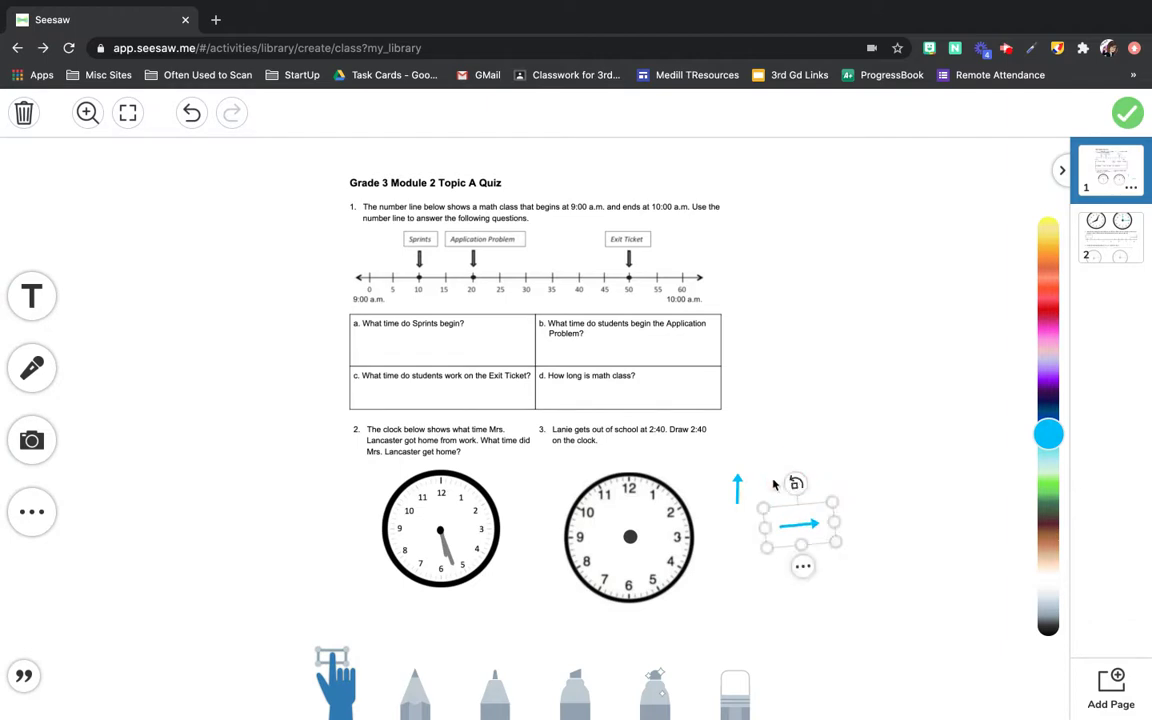
pyautogui.click(796, 483)
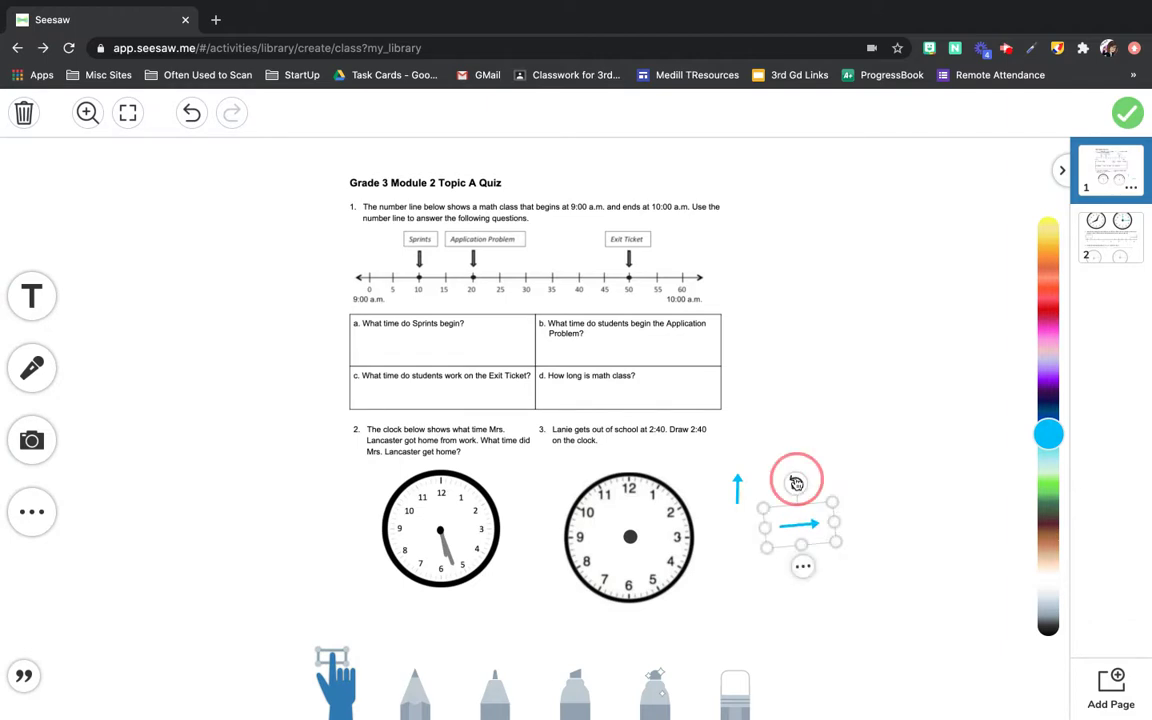
pyautogui.moveTo(796, 483); pyautogui.dragTo(832, 522)
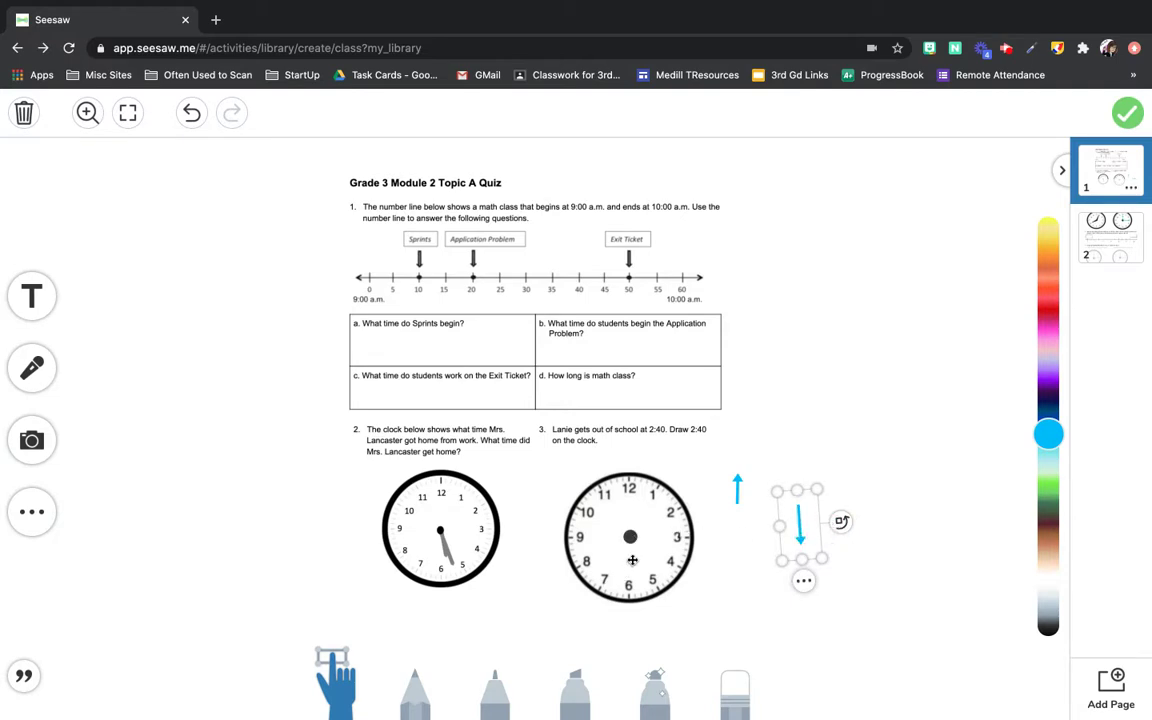
pyautogui.moveTo(803, 521); pyautogui.dragTo(634, 552)
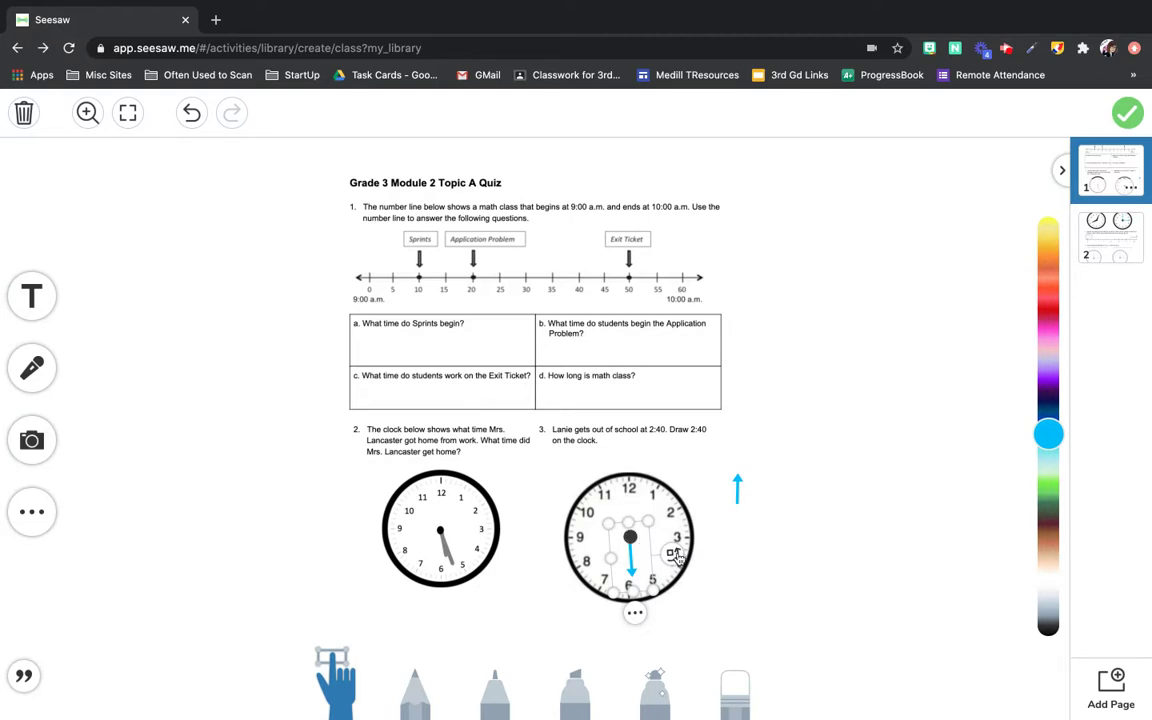
pyautogui.moveTo(676, 556); pyautogui.dragTo(632, 553)
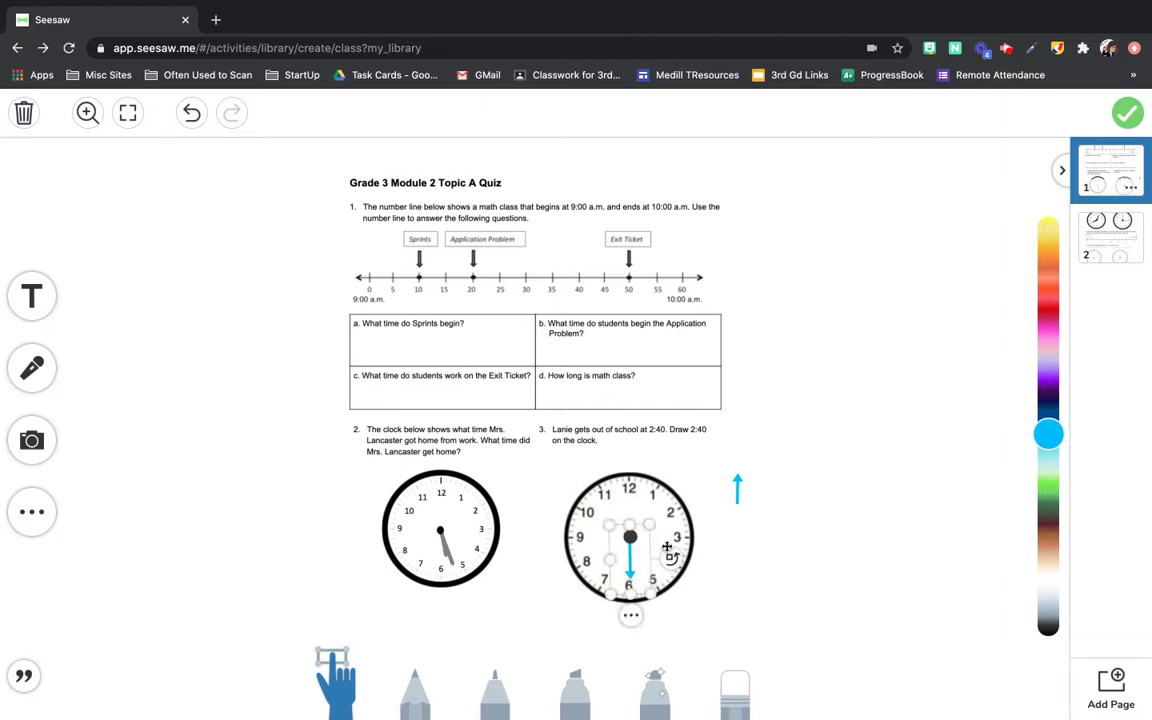
pyautogui.click(768, 551)
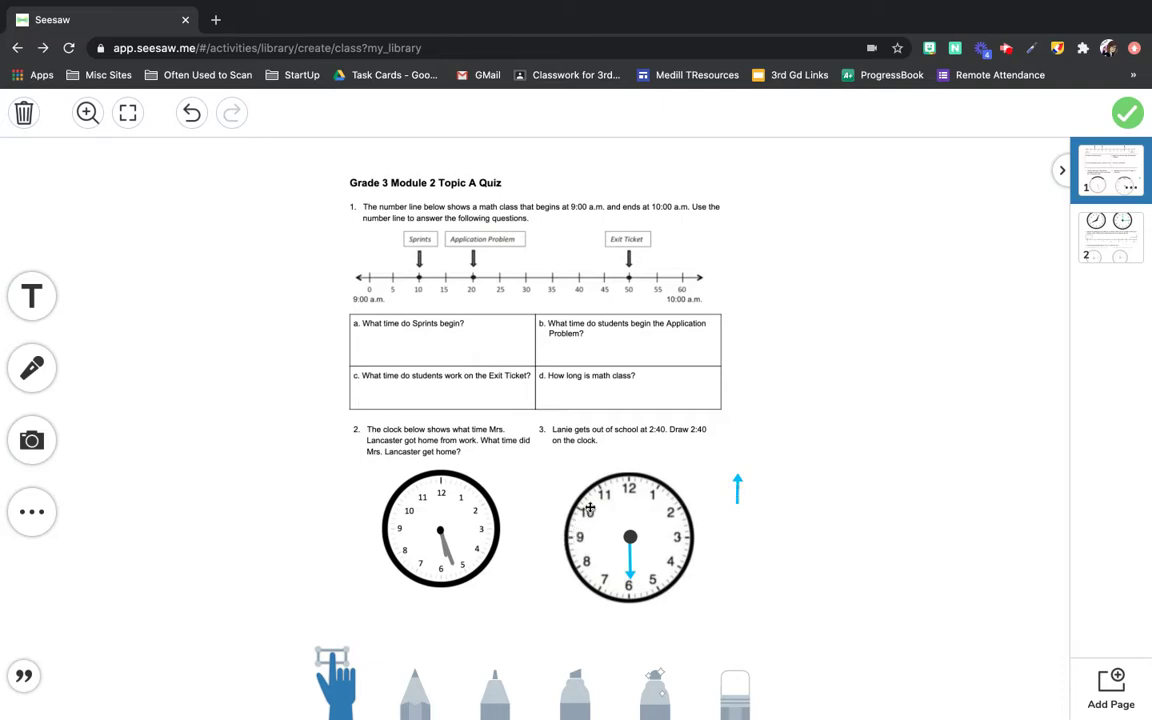
# Step: Place the short blue arrow on the question 3 clock's center and rotate it to point toward 10
pyautogui.moveTo(737, 487); pyautogui.dragTo(631, 519)
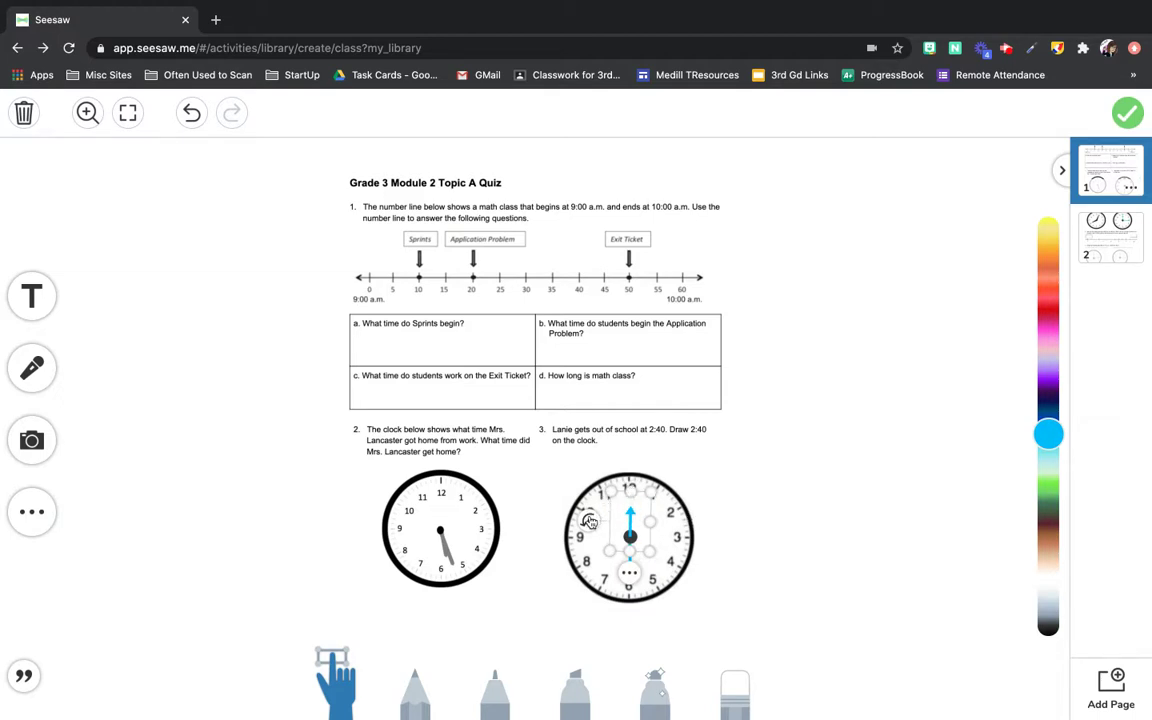
pyautogui.moveTo(590, 522); pyautogui.dragTo(606, 566)
pyautogui.moveTo(630, 521); pyautogui.dragTo(618, 532)
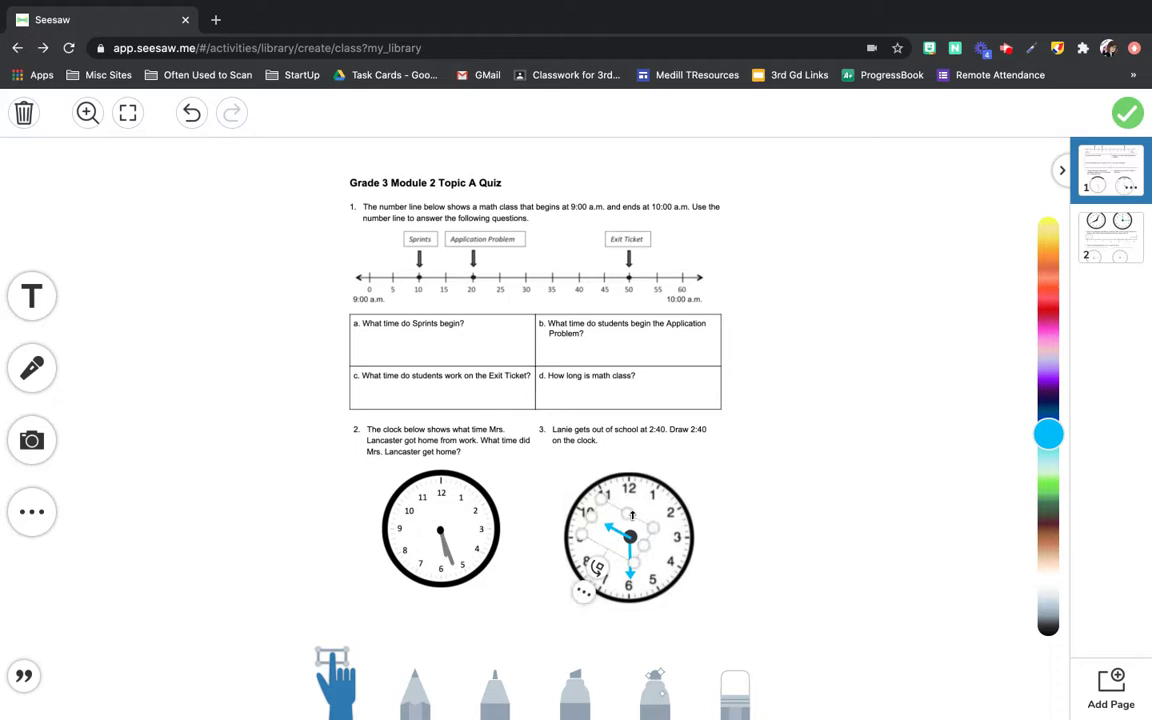
pyautogui.click(739, 503)
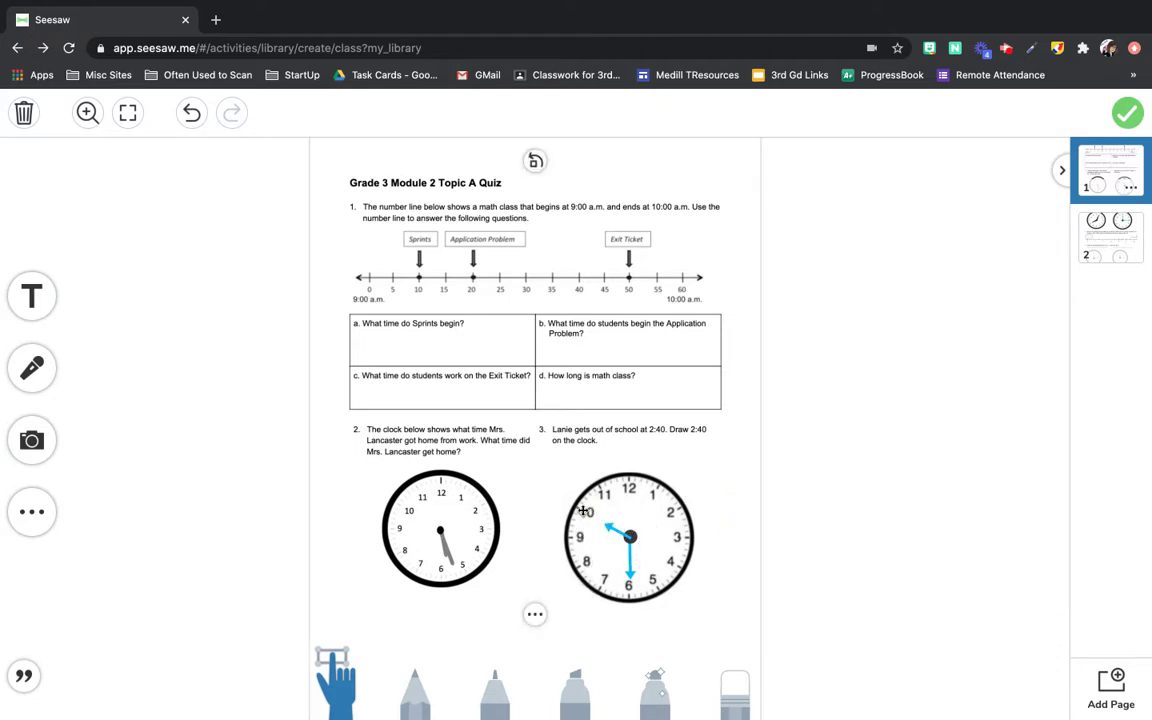
# Step: Rotate the short blue arrow slightly further so it points between 9 and 10, keeping its tail at the clock's center
pyautogui.click(614, 528)
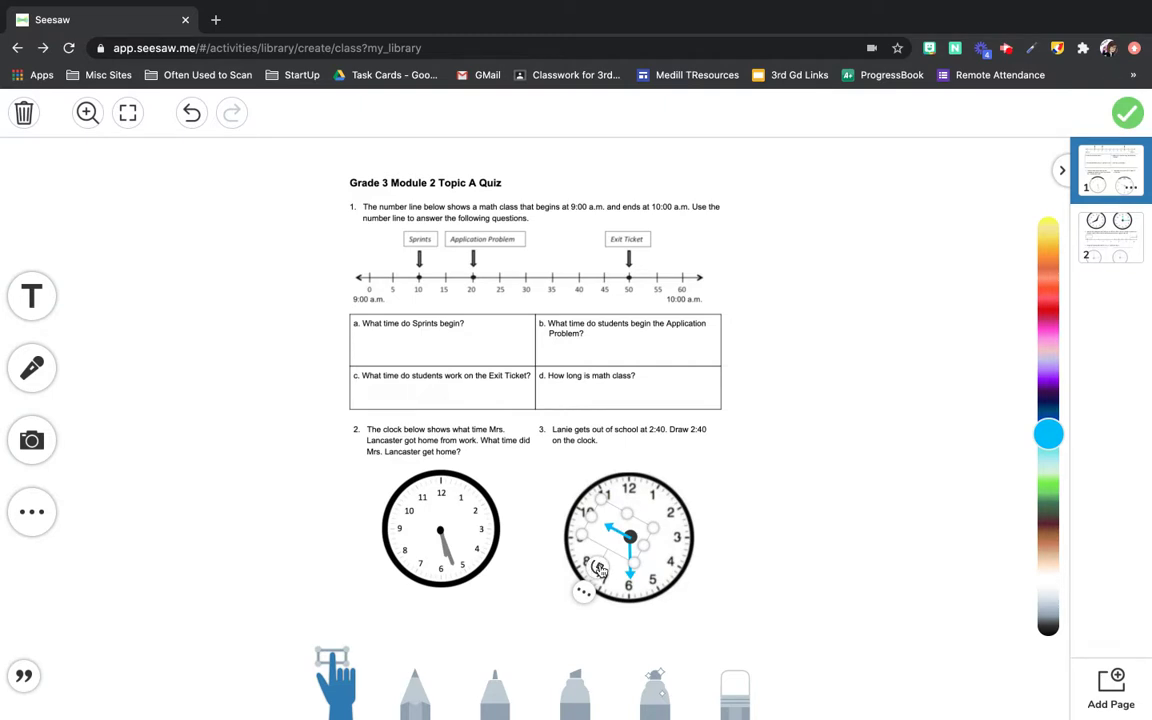
pyautogui.click(596, 569)
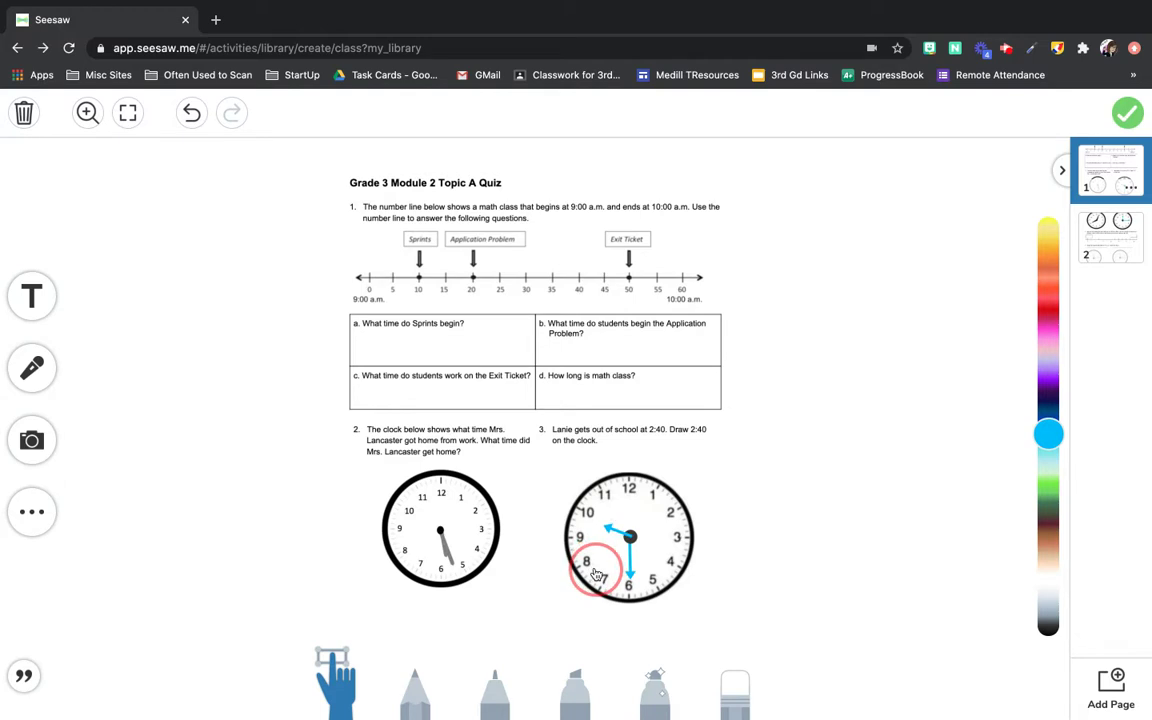
pyautogui.click(624, 545)
pyautogui.click(620, 536)
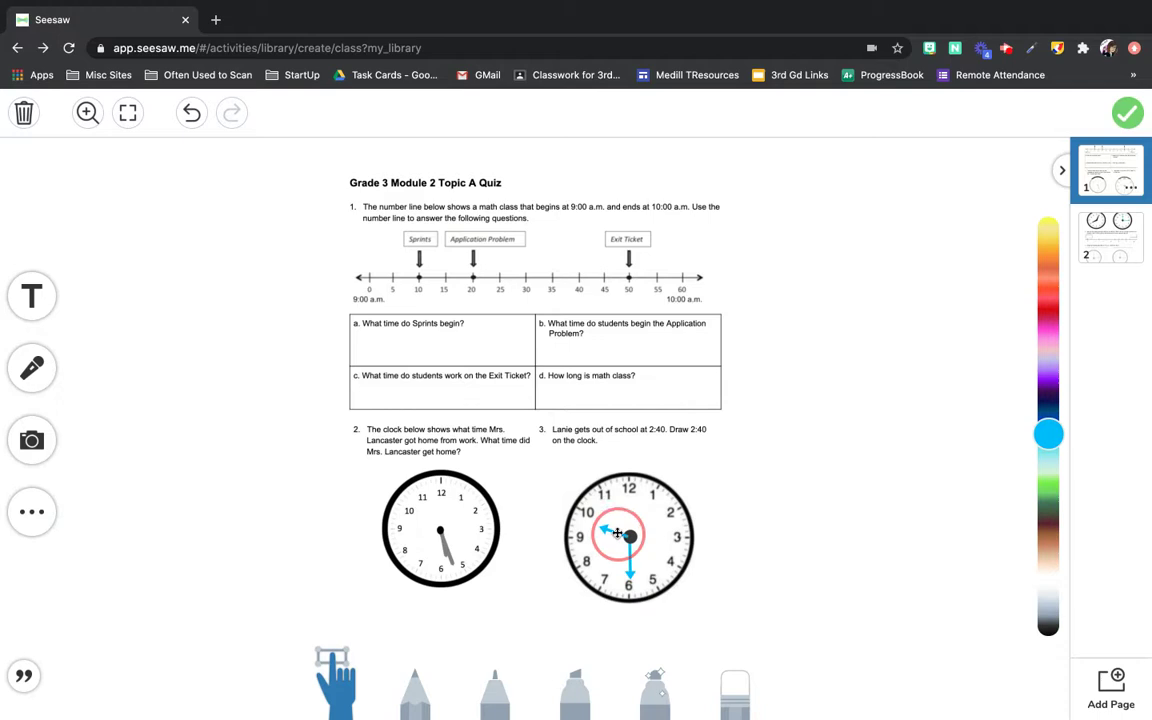
pyautogui.click(672, 530)
pyautogui.click(800, 504)
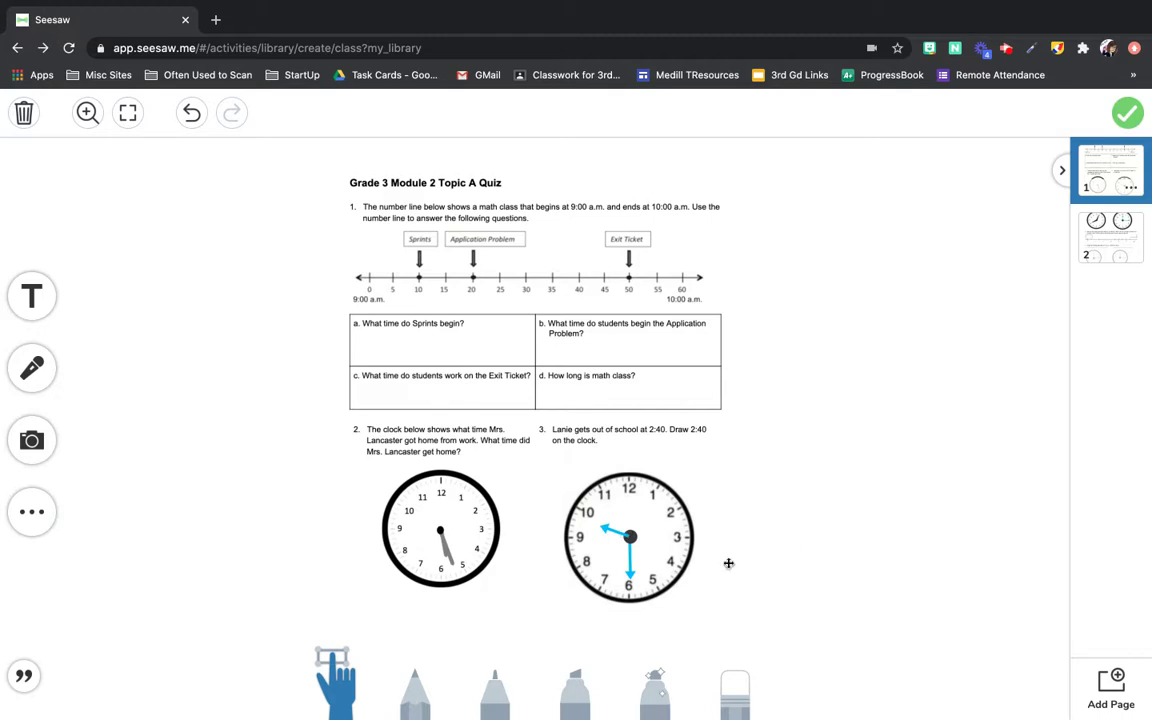
# Step: Clear the question 3 clock face by moving both blue arrow hands into the blank space beside it again
pyautogui.click(622, 535)
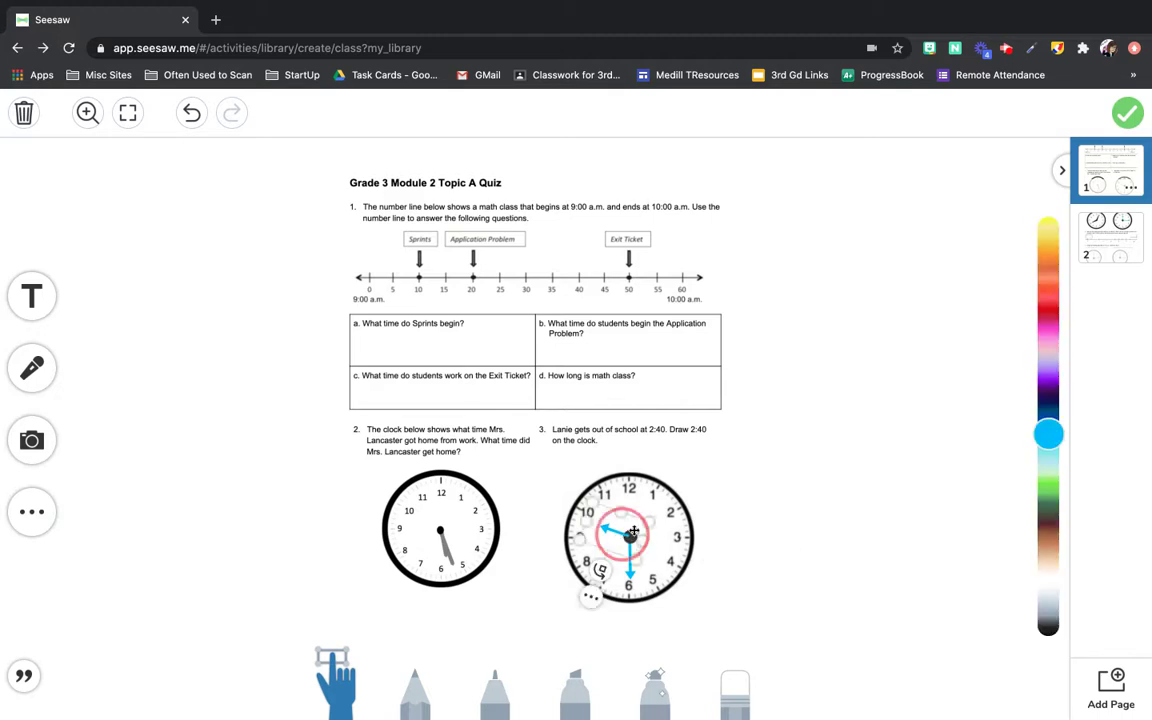
pyautogui.moveTo(622, 535); pyautogui.dragTo(750, 510)
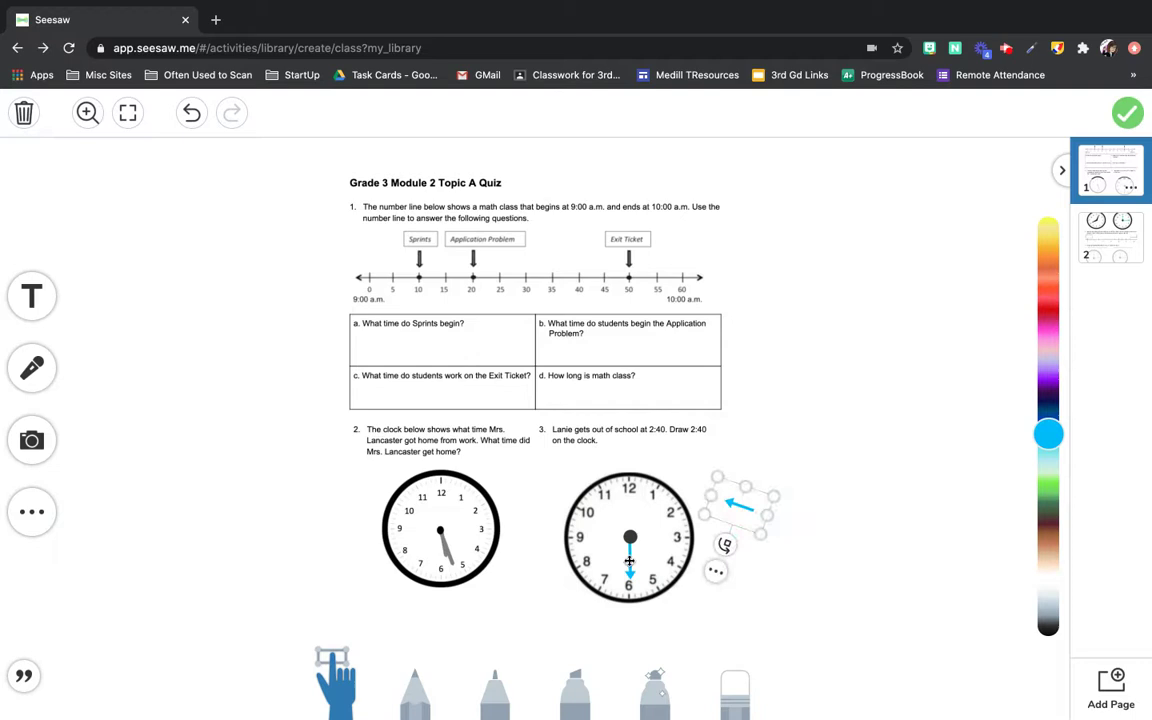
pyautogui.moveTo(632, 560); pyautogui.dragTo(765, 537)
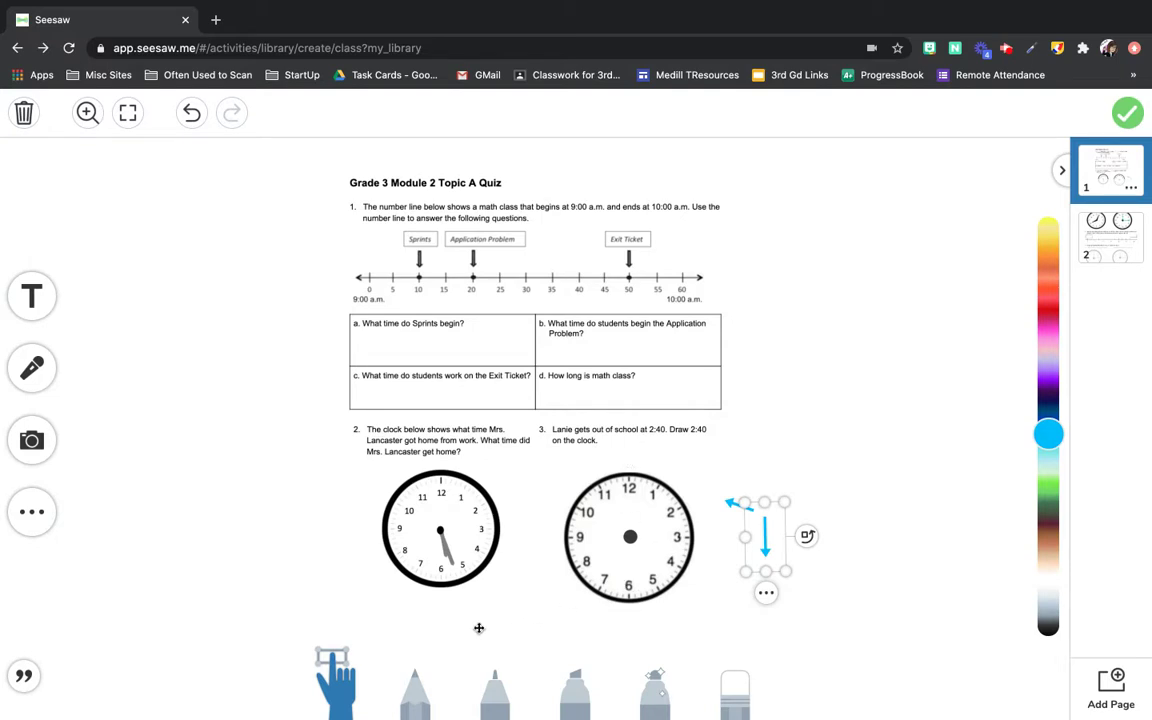
# Step: Draw pencil clock hands showing 9:30 on the question 3 clock, the short one between 9 and 10 and the long one to 6
pyautogui.click(414, 690)
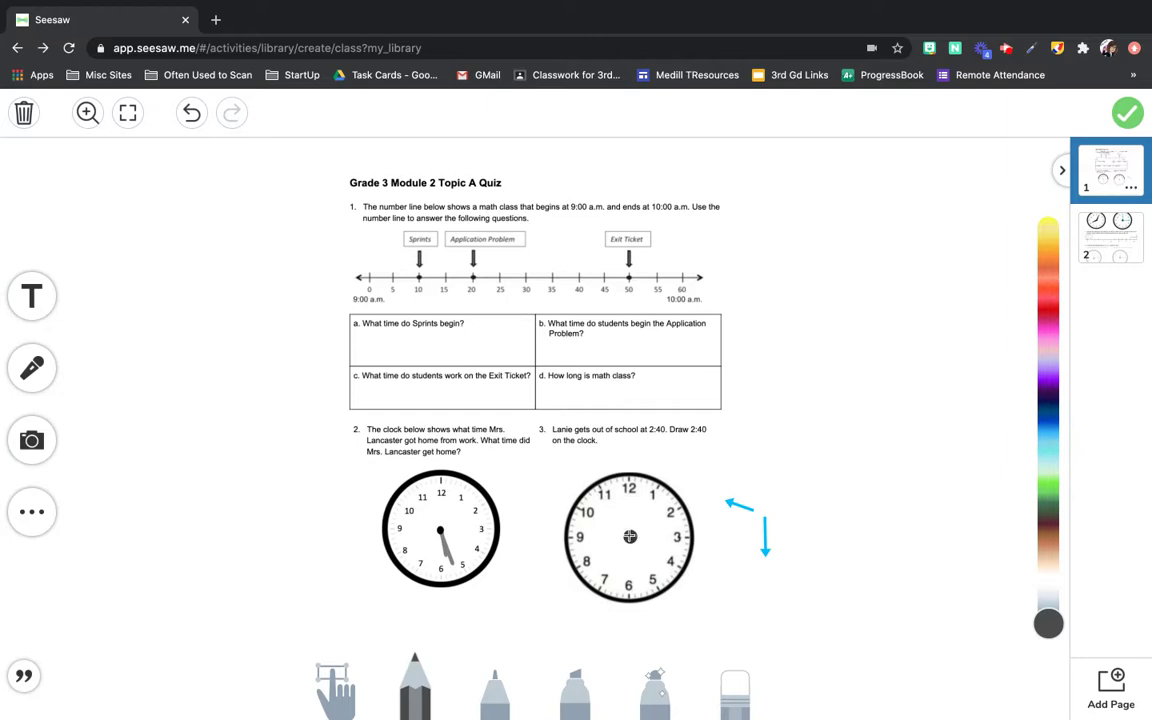
pyautogui.click(630, 537)
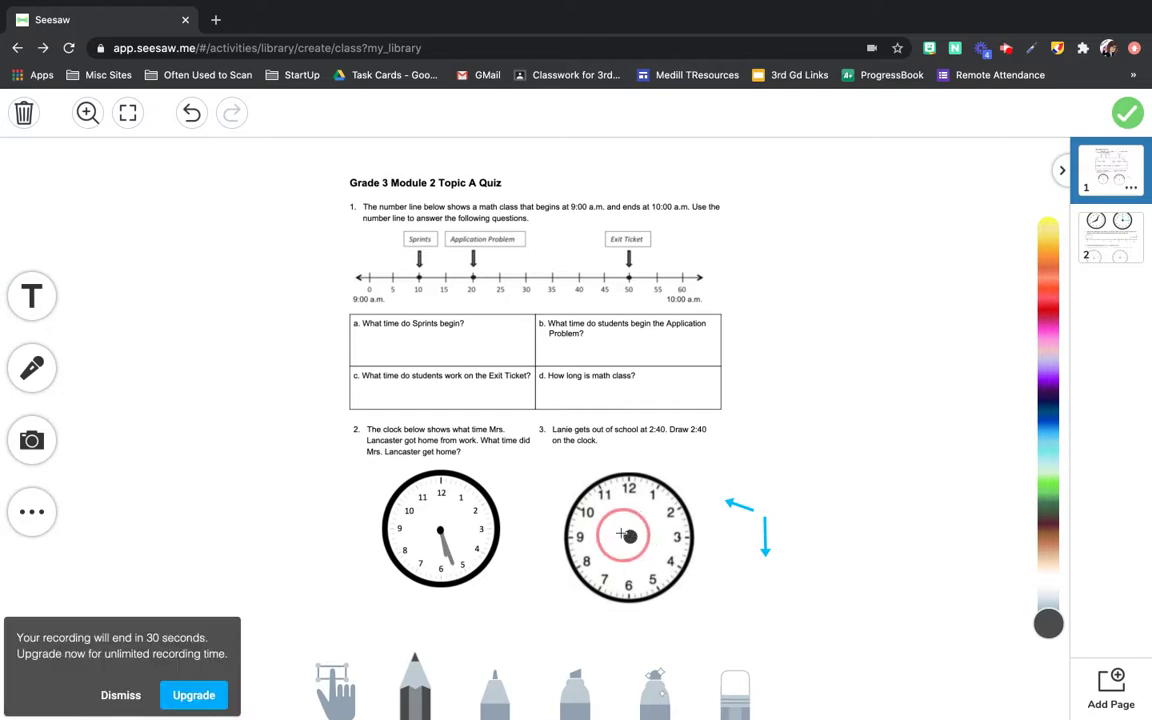
pyautogui.moveTo(613, 531)
pyautogui.mouseDown()
pyautogui.moveTo(603, 528)
pyautogui.moveTo(630, 540)
pyautogui.moveTo(629, 577)
pyautogui.mouseUp()
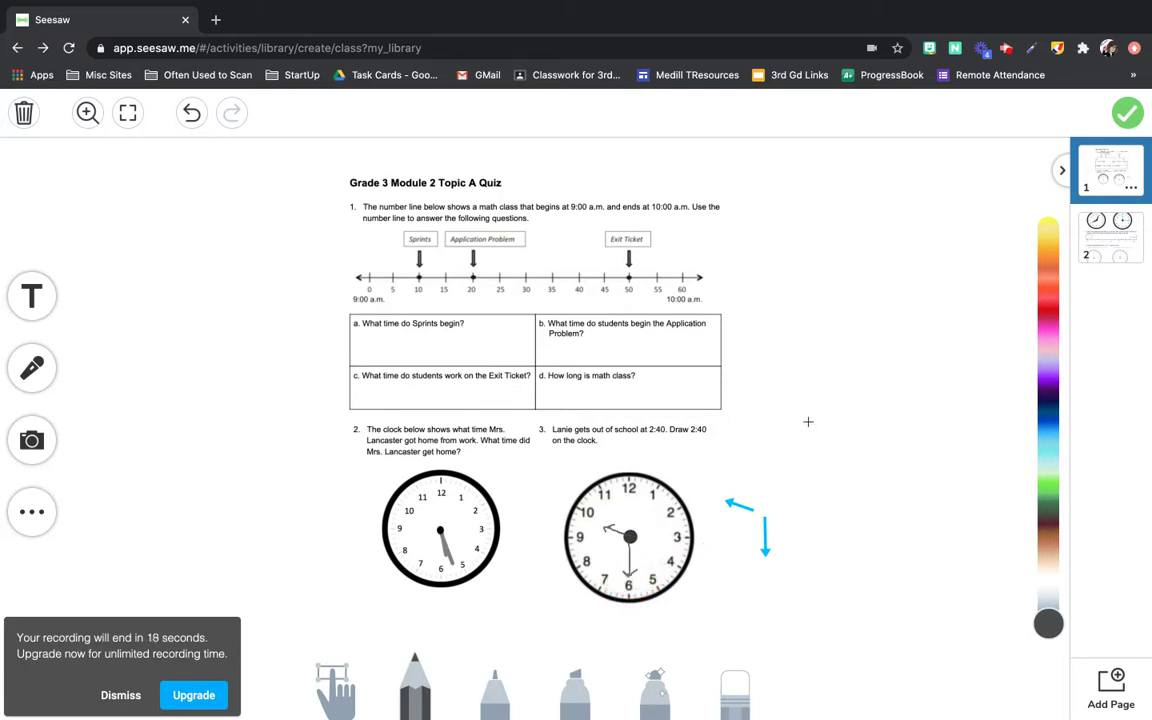